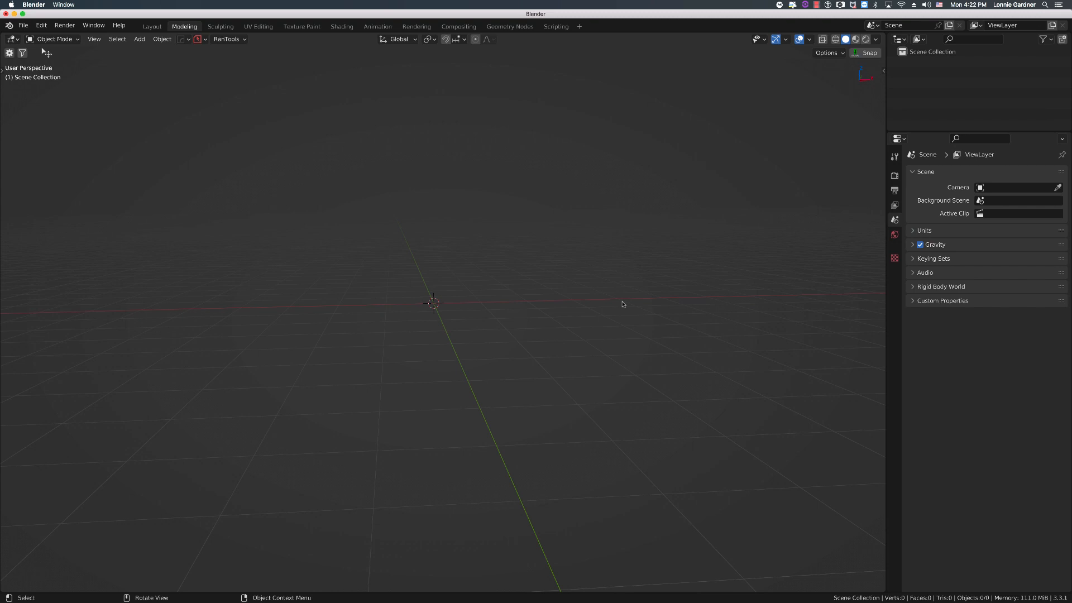
{"action": "middle_click_drag", "start_coordinate": [562, 311], "coordinate": [561, 312]}
{"action": "key", "text": "alt+f"}
{"action": "key", "text": "m"}
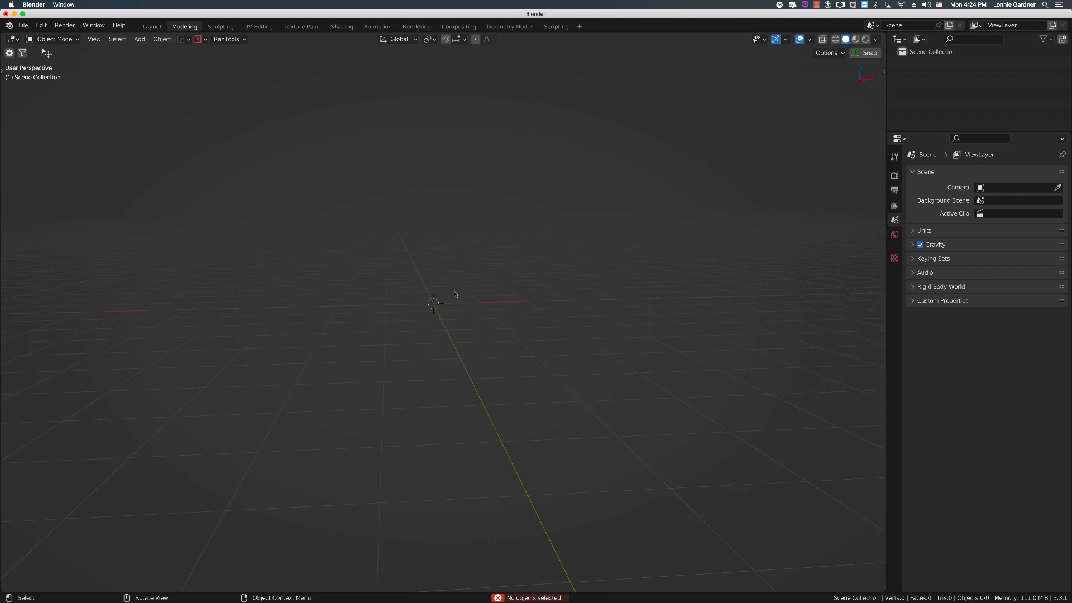
- Activate the BoxCutter tool and add a mesh cube at the world origin
{"action": "key", "text": "alt+w"}
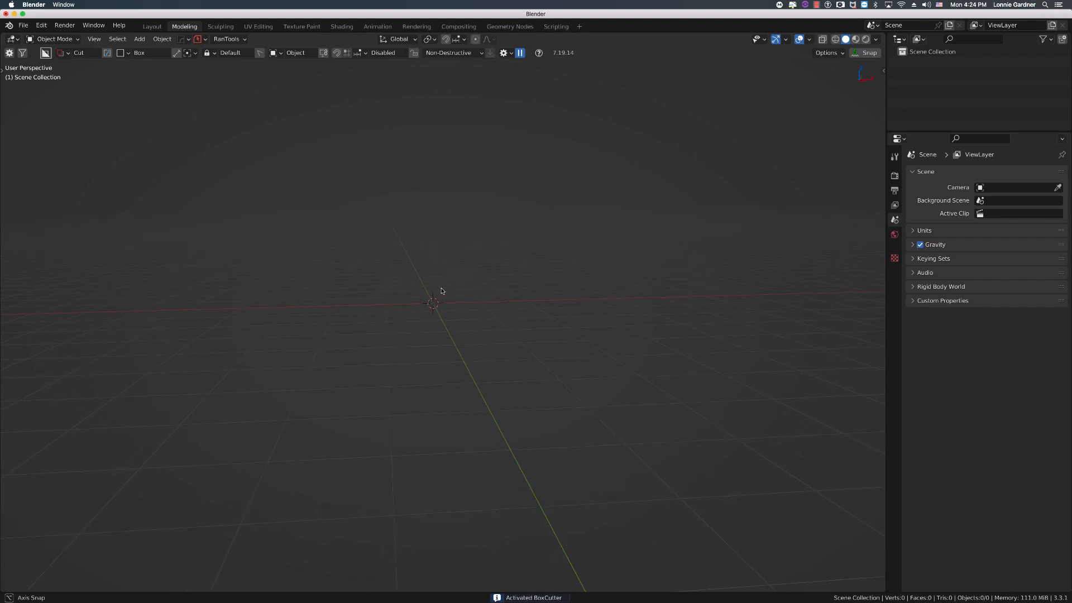
{"action": "middle_click_drag", "start_coordinate": [441, 290], "coordinate": [439, 294]}
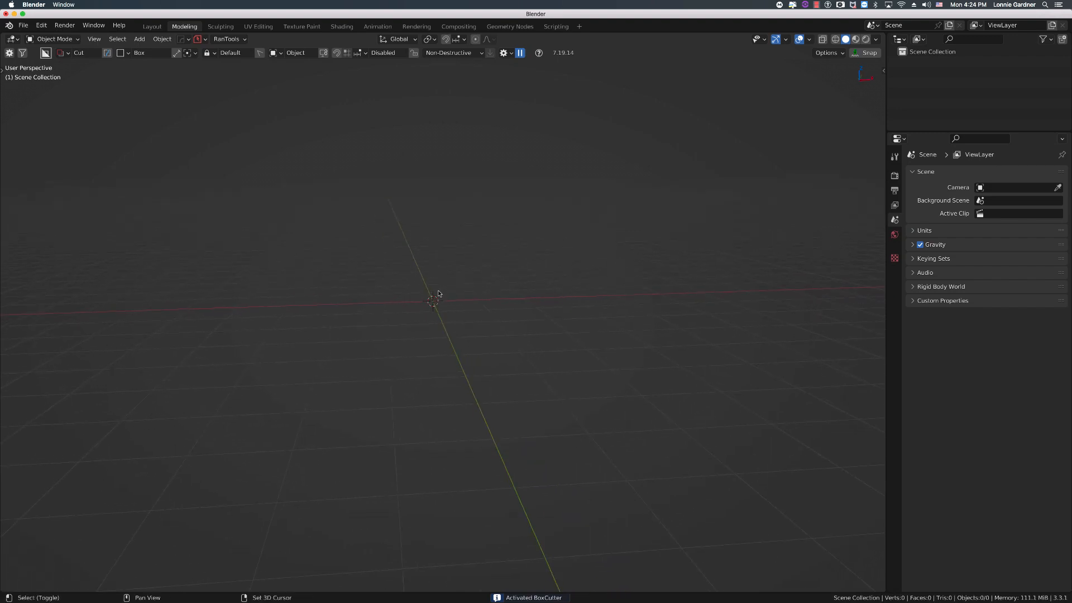
{"action": "key", "text": "shift+a"}
{"action": "mouse_move", "coordinate": [438, 291]}
{"action": "left_click", "coordinate": [481, 320]}
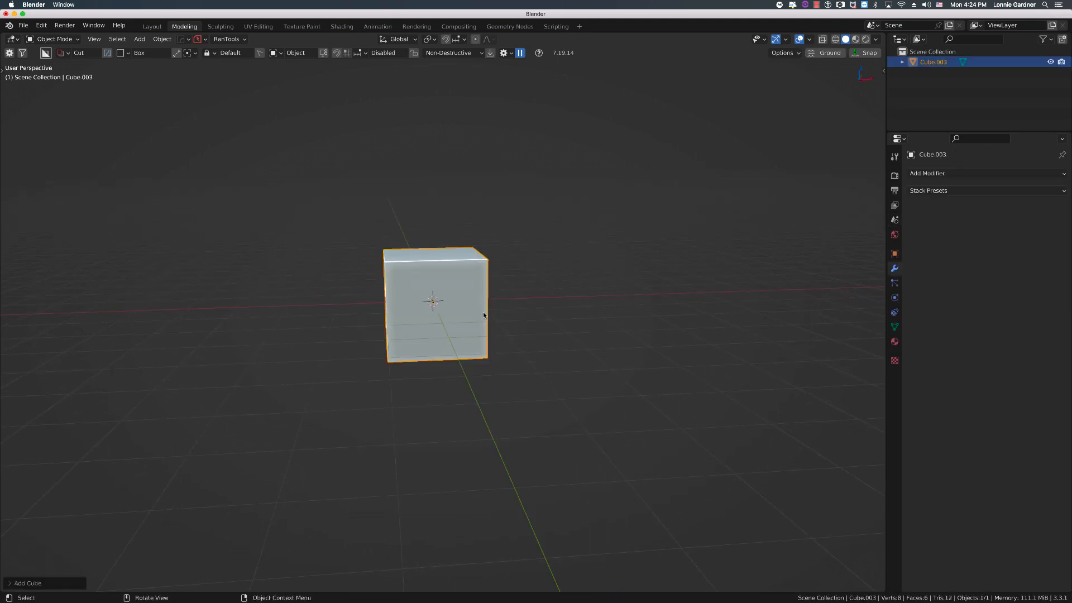
{"action": "middle_click_drag", "start_coordinate": [484, 311], "coordinate": [514, 322]}
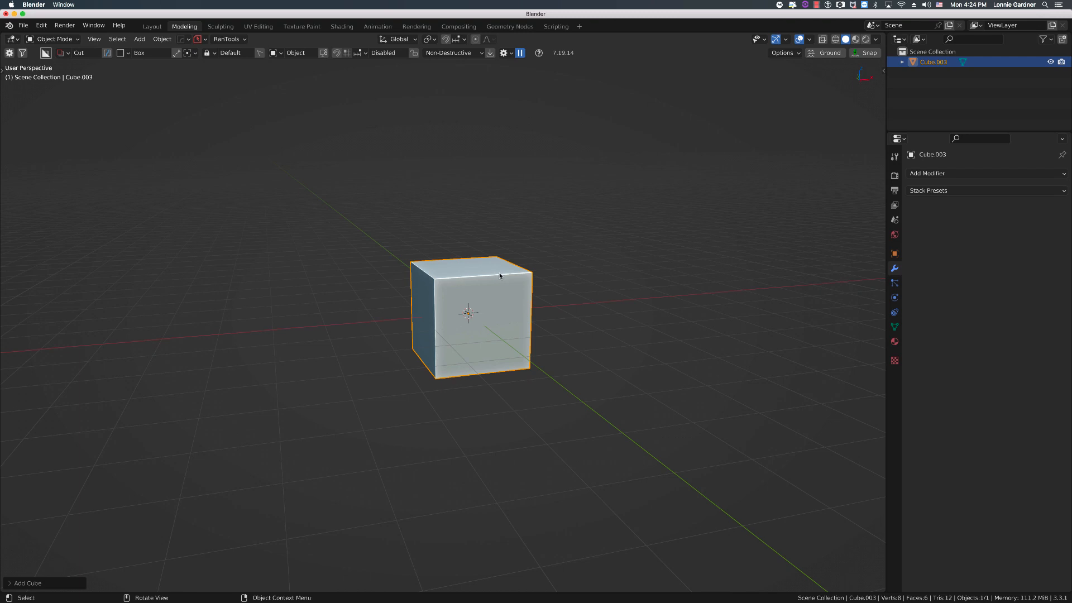
- Open the HardOps preferences, review the BoxCutter Behavior settings, and close them without changing anything
{"action": "key", "text": "ctrl+shift+grave"}
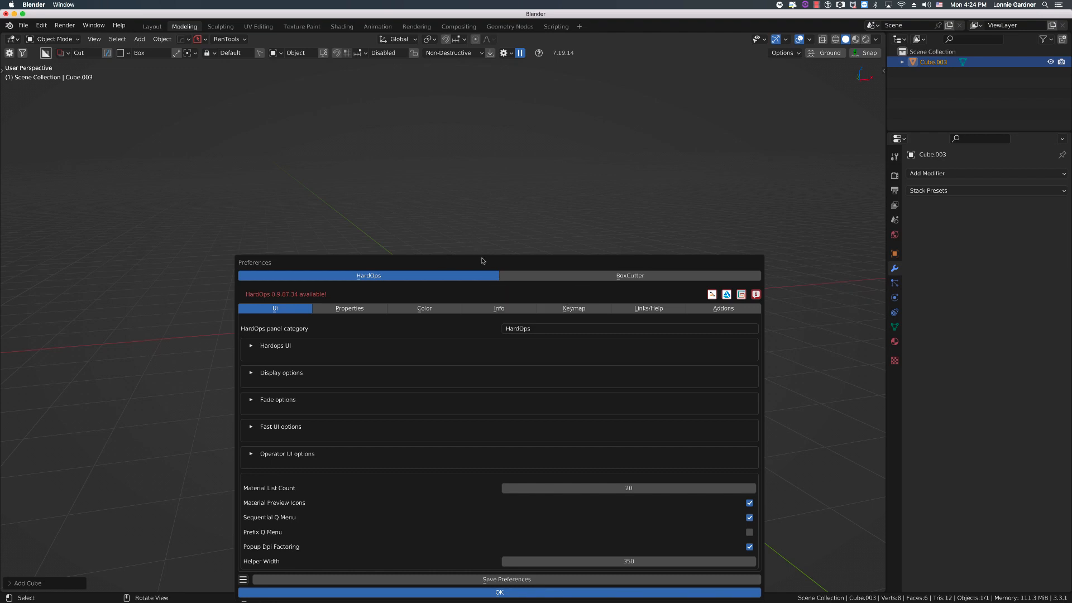
{"action": "left_click_drag", "start_coordinate": [483, 261], "coordinate": [480, 171]}
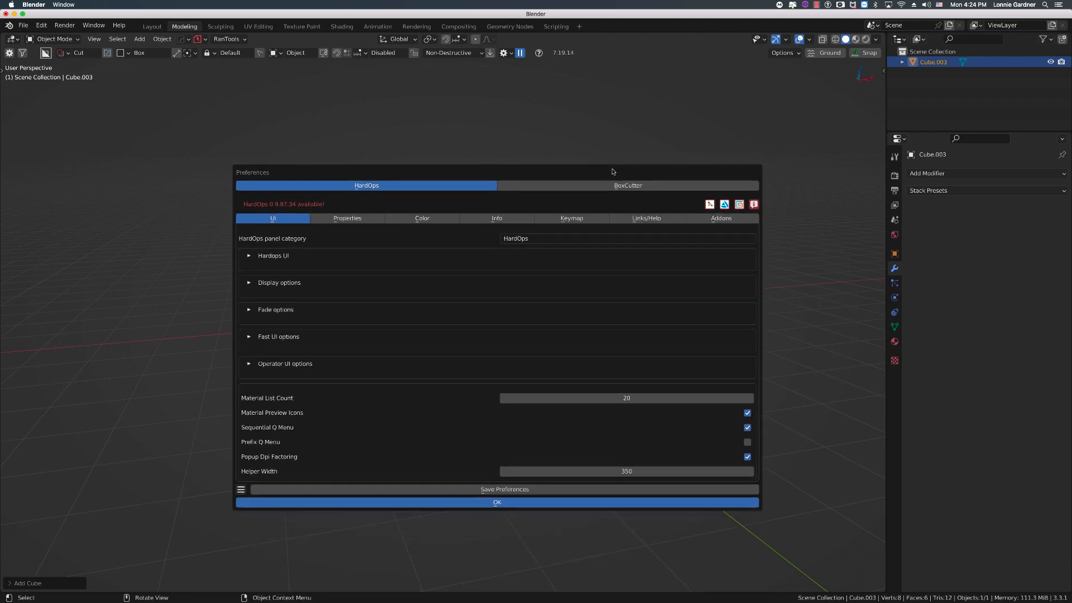
{"action": "left_click", "coordinate": [614, 185]}
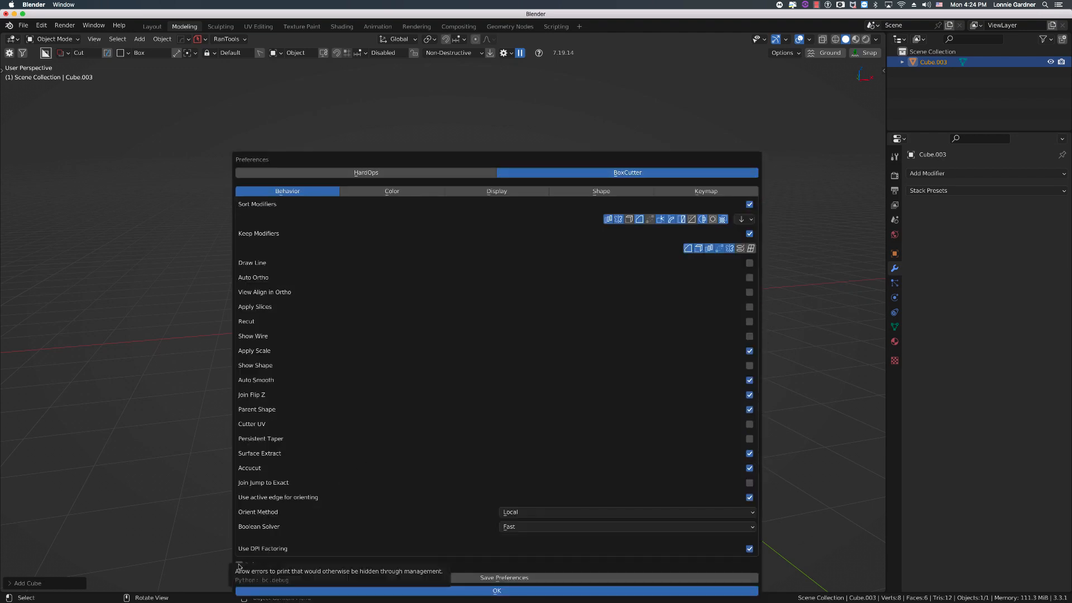
{"action": "left_click_drag", "start_coordinate": [442, 160], "coordinate": [441, 66]}
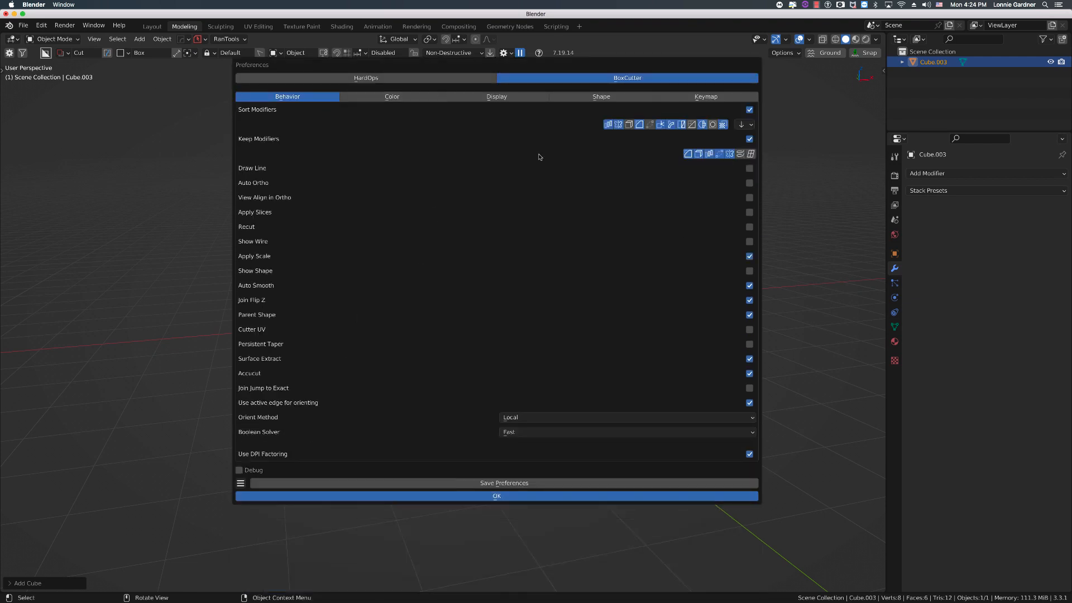
{"action": "left_click", "coordinate": [173, 211]}
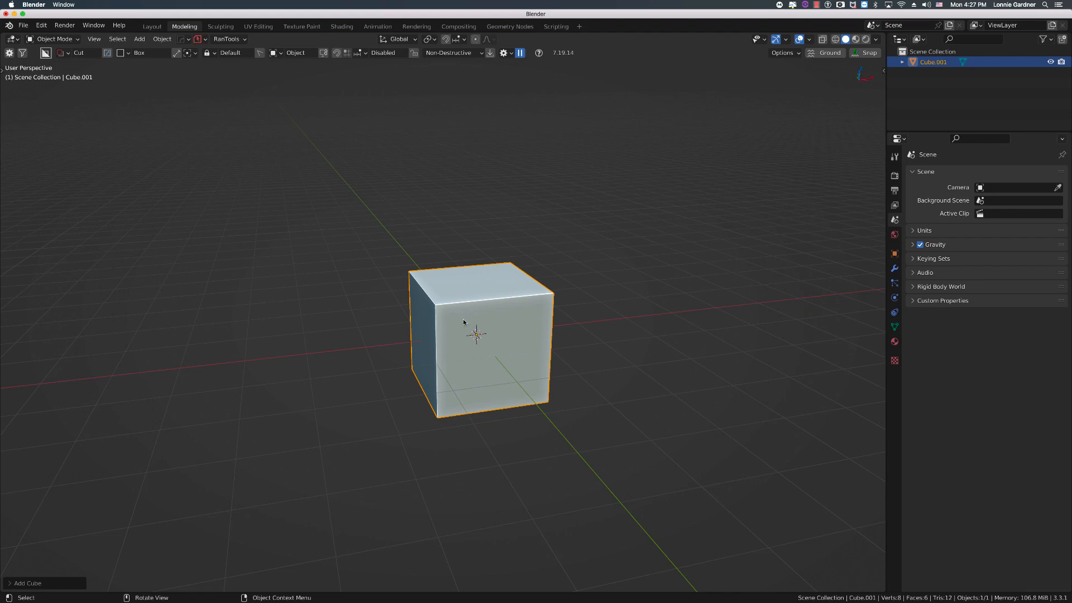
- Try a box inset at the cube's upper front corner with a thickness of about 0.19, and discard it
{"action": "mouse_move", "coordinate": [461, 285]}
{"action": "left_mouse_down"}
{"action": "mouse_move", "coordinate": [433, 306]}
{"action": "mouse_move", "coordinate": [429, 353]}
{"action": "left_mouse_up"}
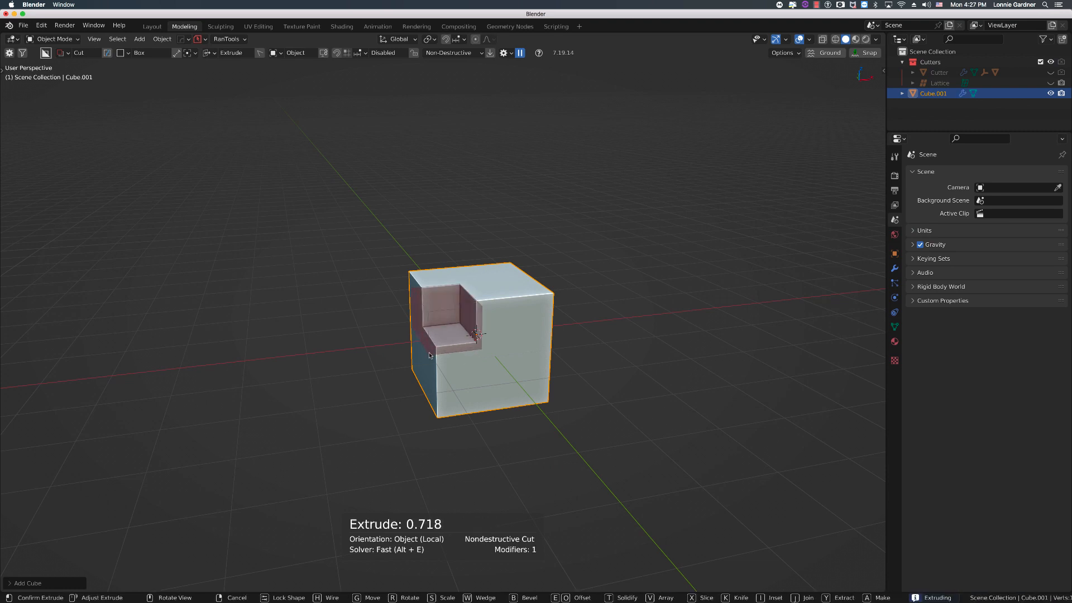
{"action": "key", "text": "i"}
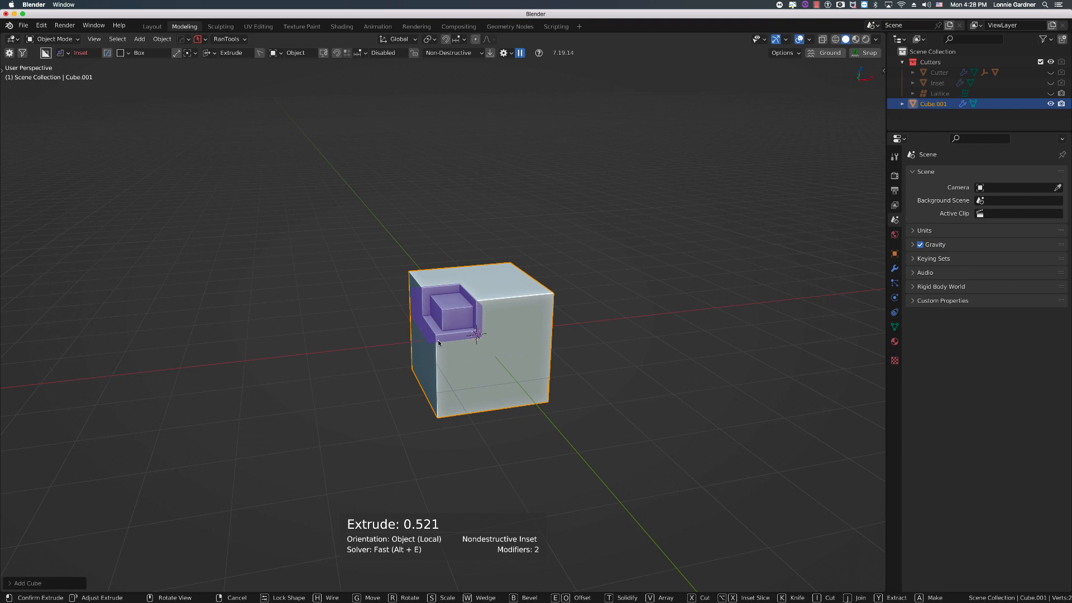
{"action": "key", "text": "t"}
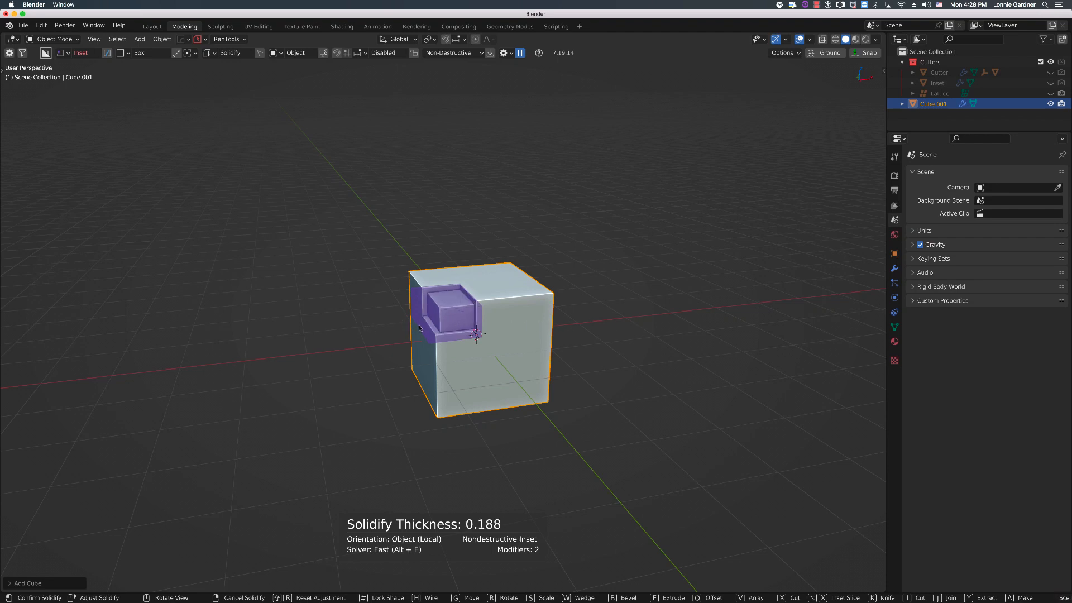
{"action": "key", "text": "Tab"}
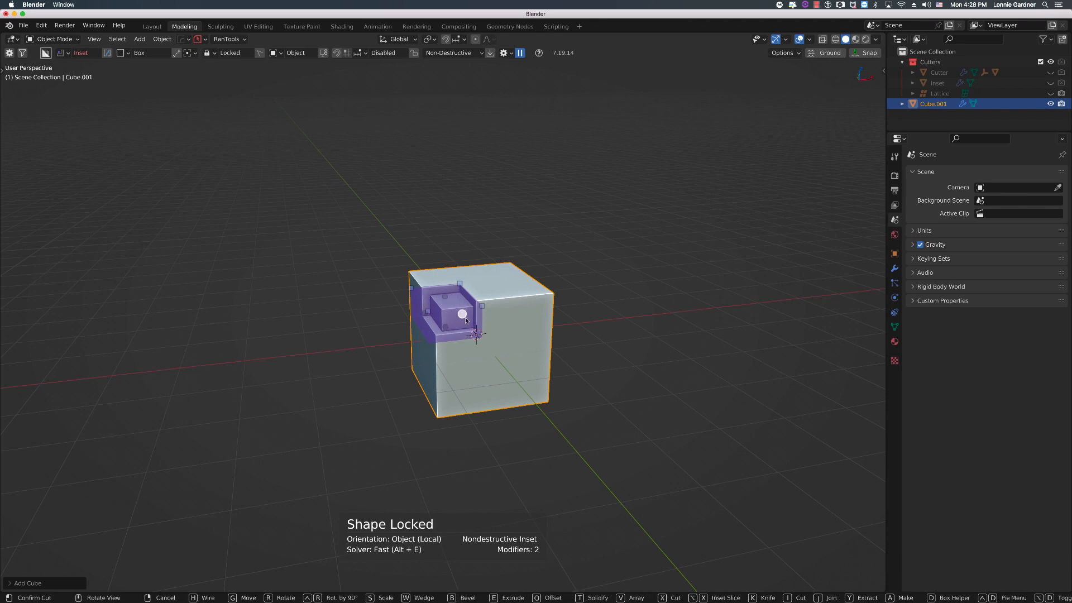
{"action": "left_click_drag", "start_coordinate": [443, 351], "coordinate": [453, 311]}
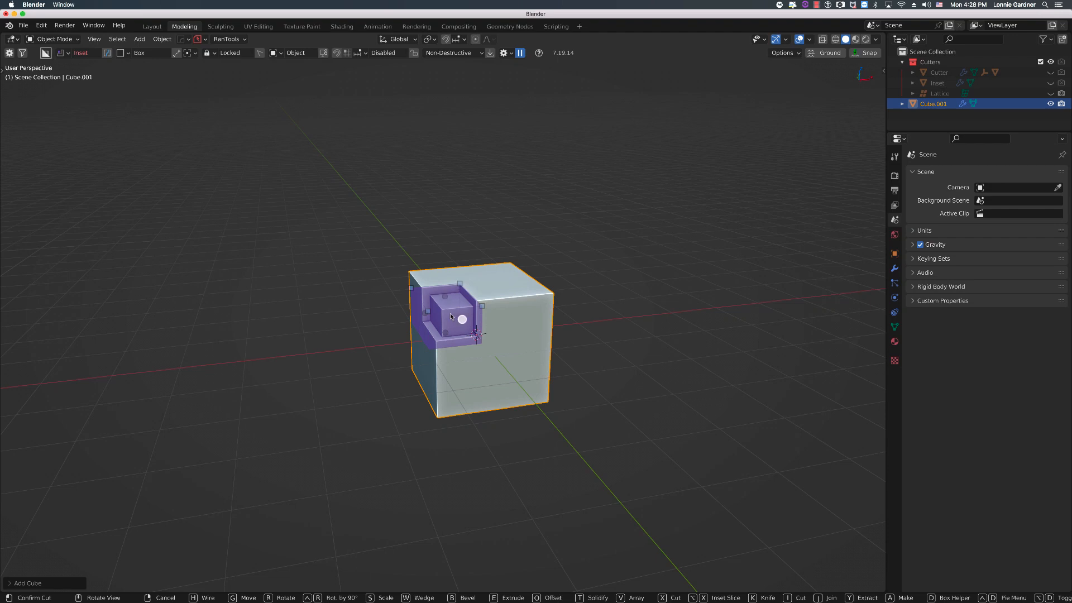
{"action": "right_click", "coordinate": [504, 289]}
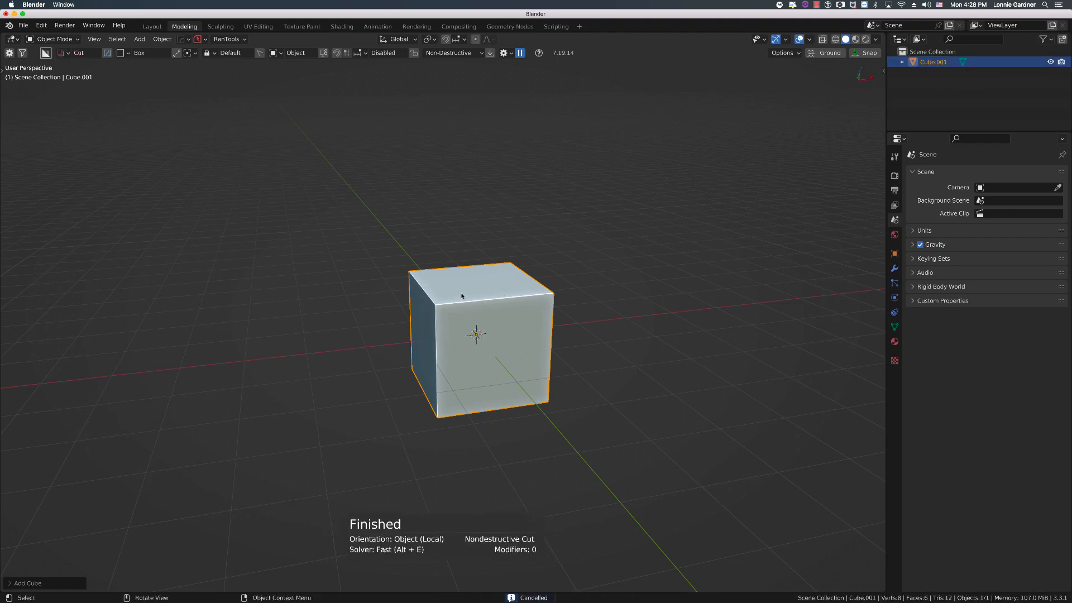
- Draw a box cut at the cube's upper front corner, convert it to an inset, and offset it to about 0.65 in Z
{"action": "left_click_drag", "start_coordinate": [461, 286], "coordinate": [430, 323]}
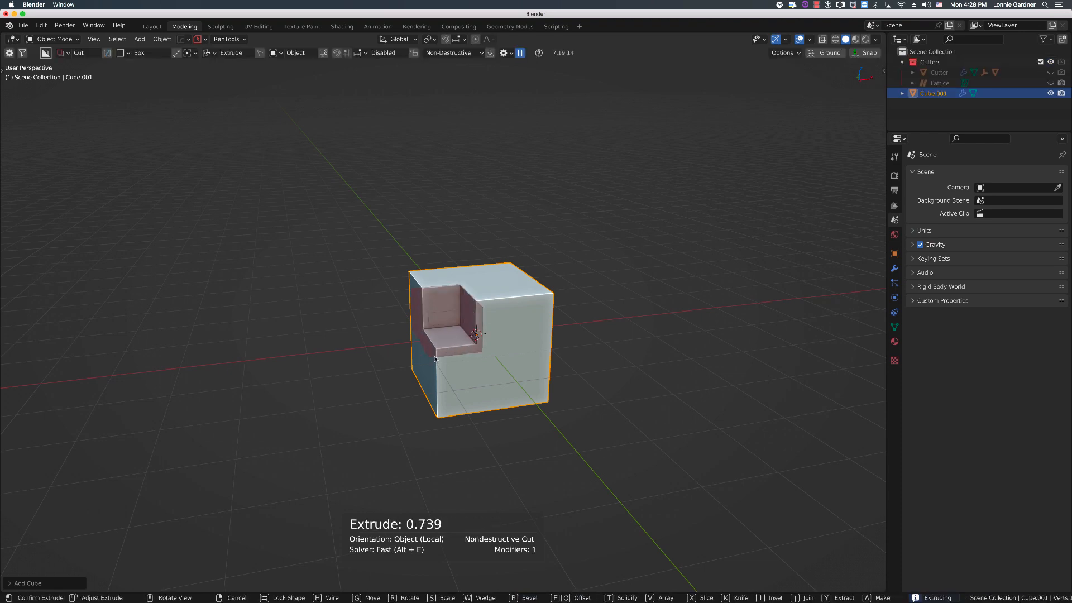
{"action": "key", "text": "i"}
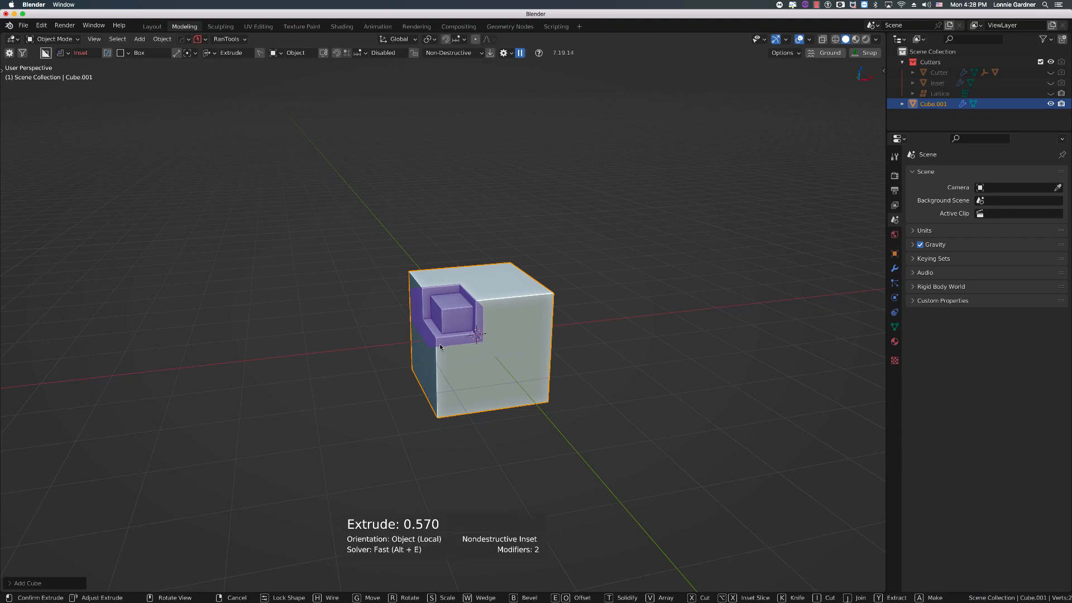
{"action": "key", "text": "e"}
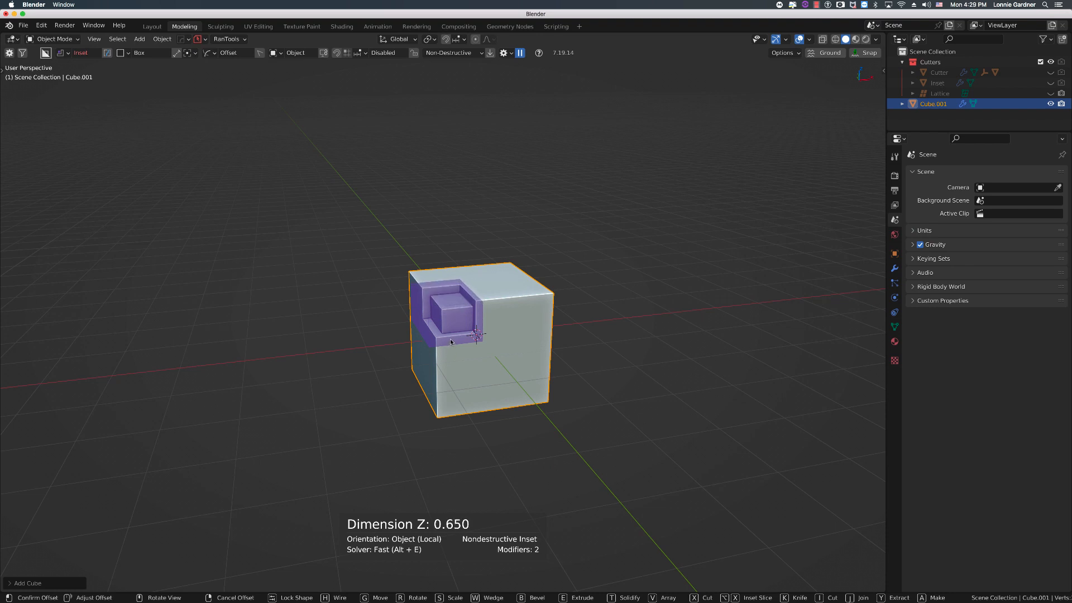
{"action": "key", "text": "r"}
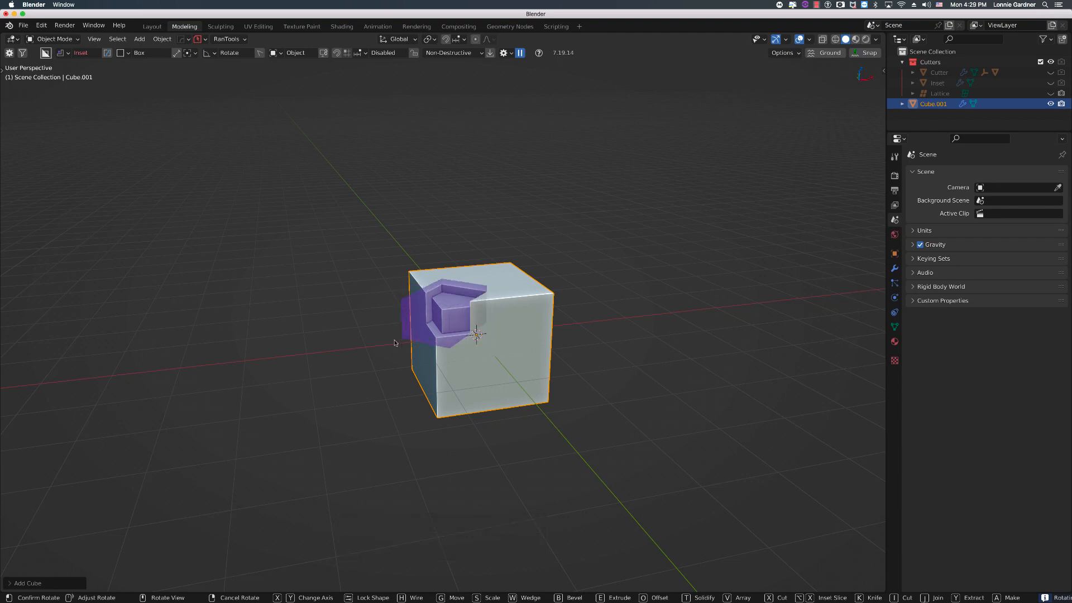
{"action": "left_click", "coordinate": [450, 343]}
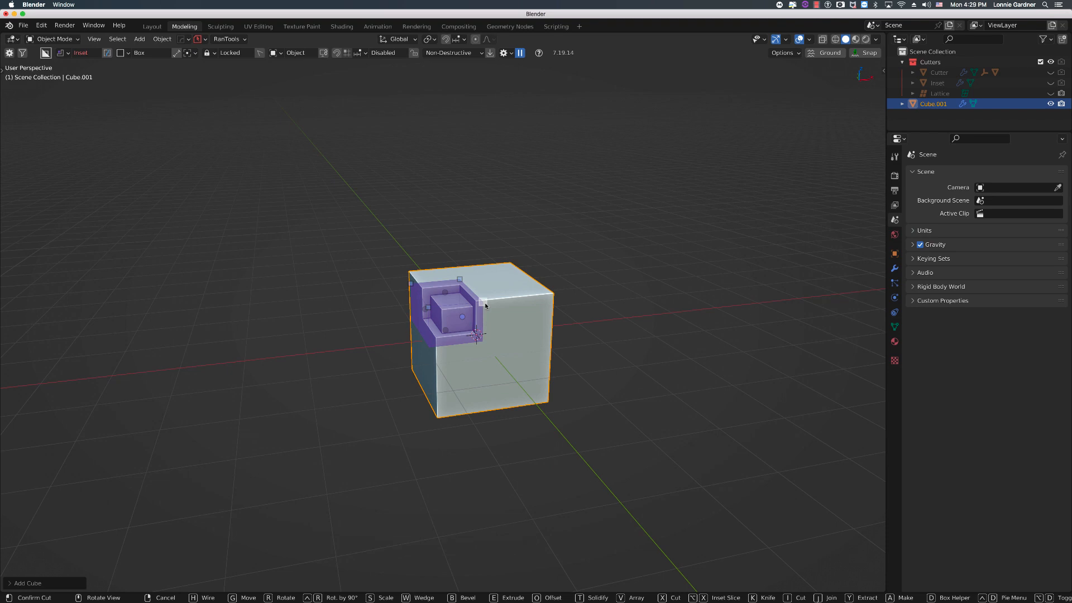
- Widen the locked inset shape from its corner point past the cube's side, to about 2.28 by 1.29
{"action": "left_click", "coordinate": [485, 303], "text": "shift"}
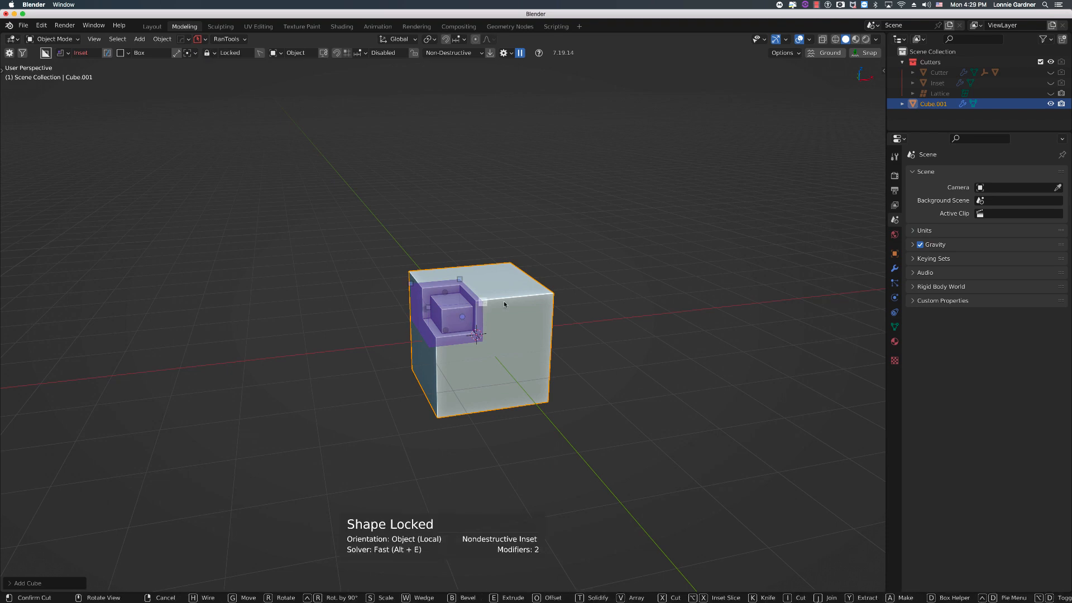
{"action": "left_click_drag", "start_coordinate": [531, 301], "coordinate": [570, 296]}
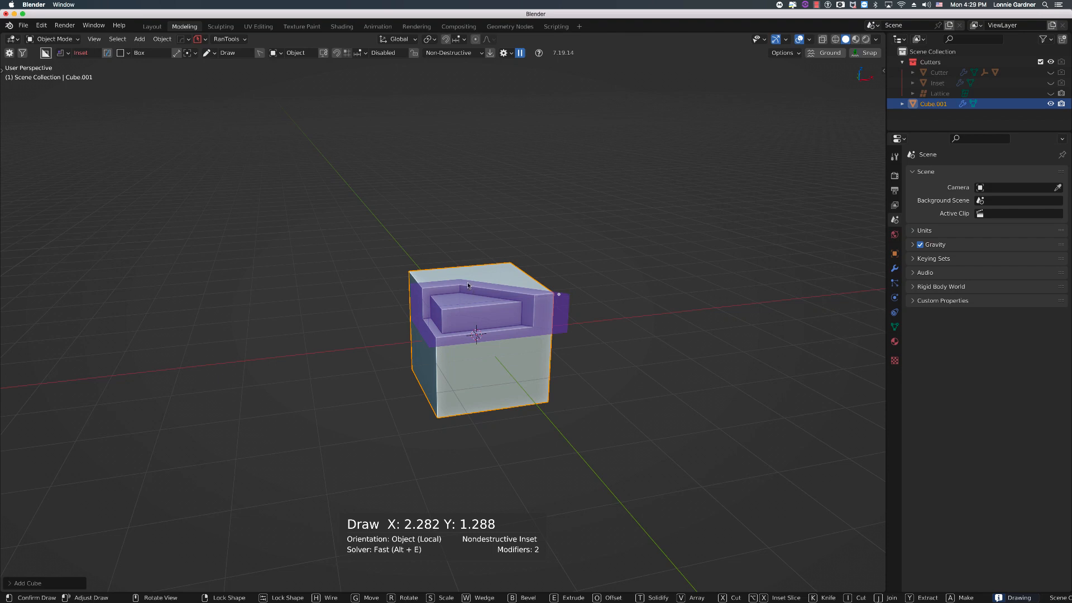
{"action": "left_click_drag", "start_coordinate": [501, 291], "coordinate": [460, 302]}
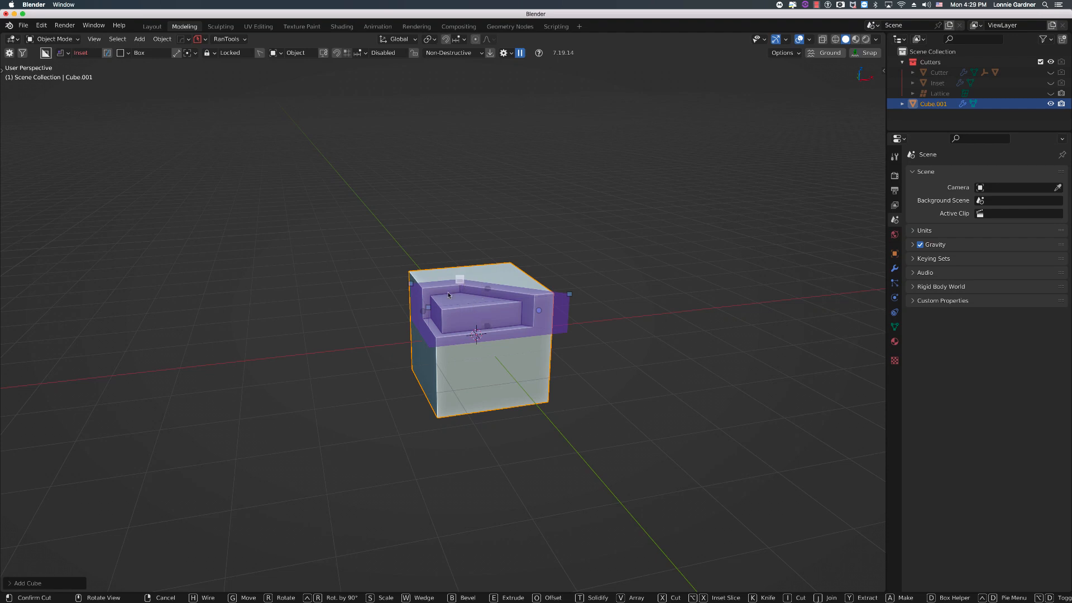
- Extrude the inset to a depth of about 0.74 and offset its upper face slightly above the cube's top
{"action": "key", "text": "e"}
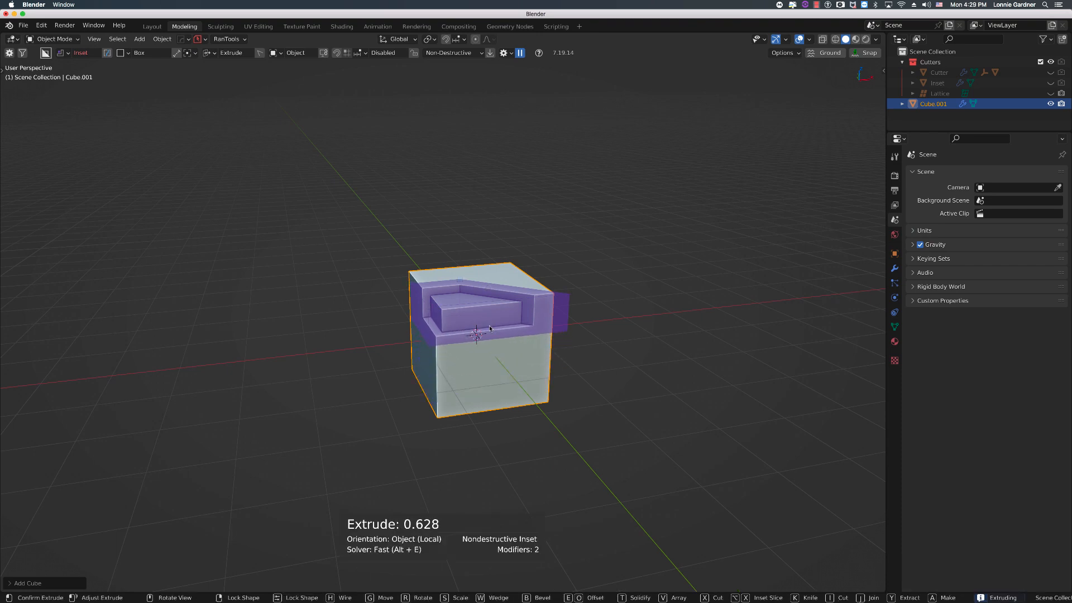
{"action": "left_click", "coordinate": [481, 303]}
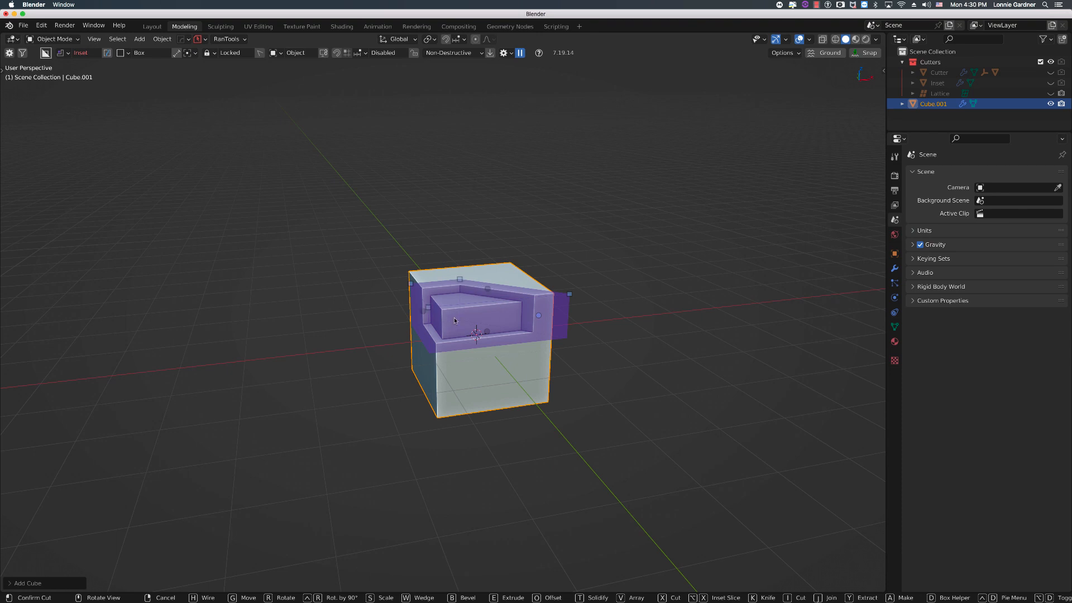
{"action": "left_click", "coordinate": [487, 288]}
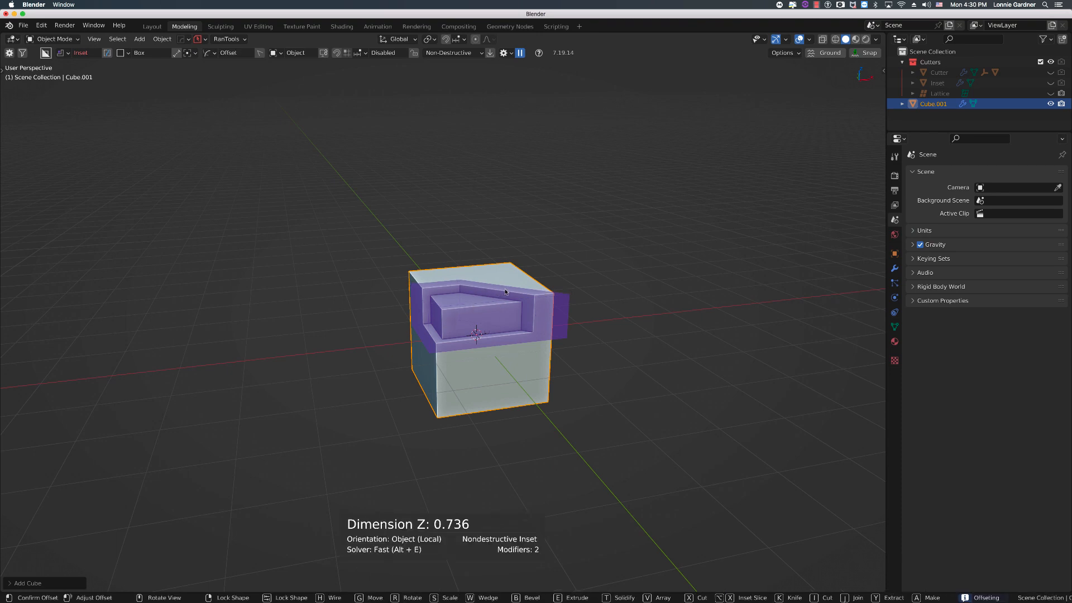
{"action": "left_click", "coordinate": [467, 285]}
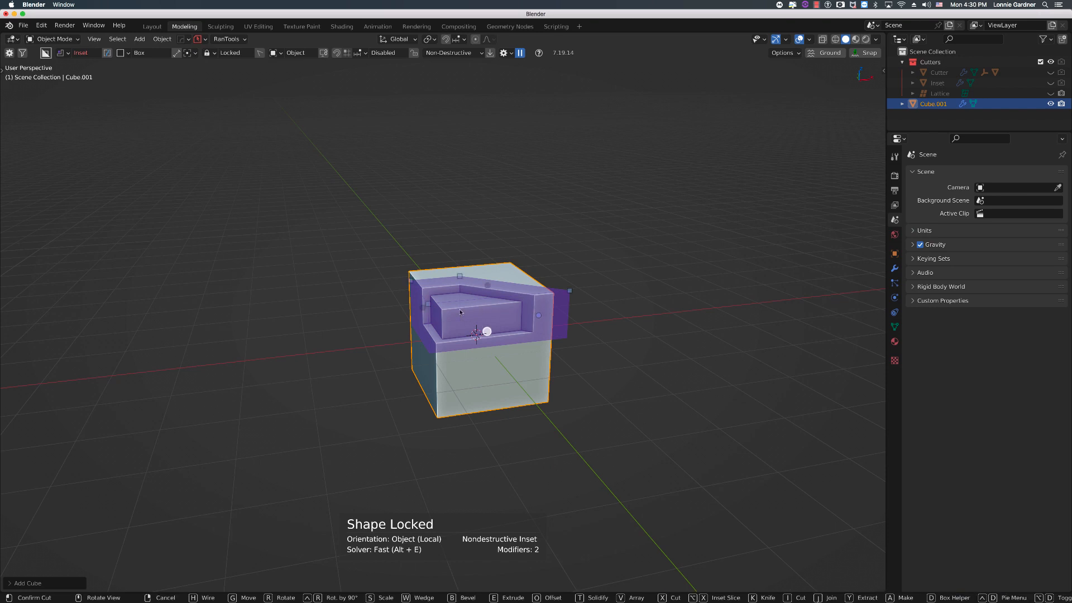
- Resize the inset's outline to about 2.35 by 1.48 and apply the inset to the cube
{"action": "left_click", "coordinate": [423, 308]}
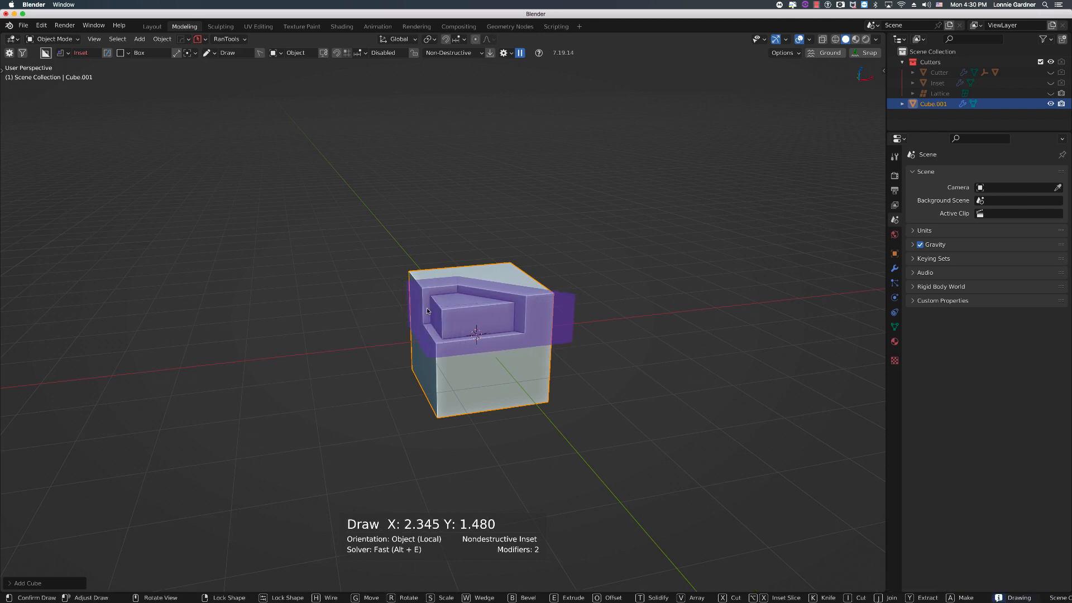
{"action": "left_click", "coordinate": [426, 307]}
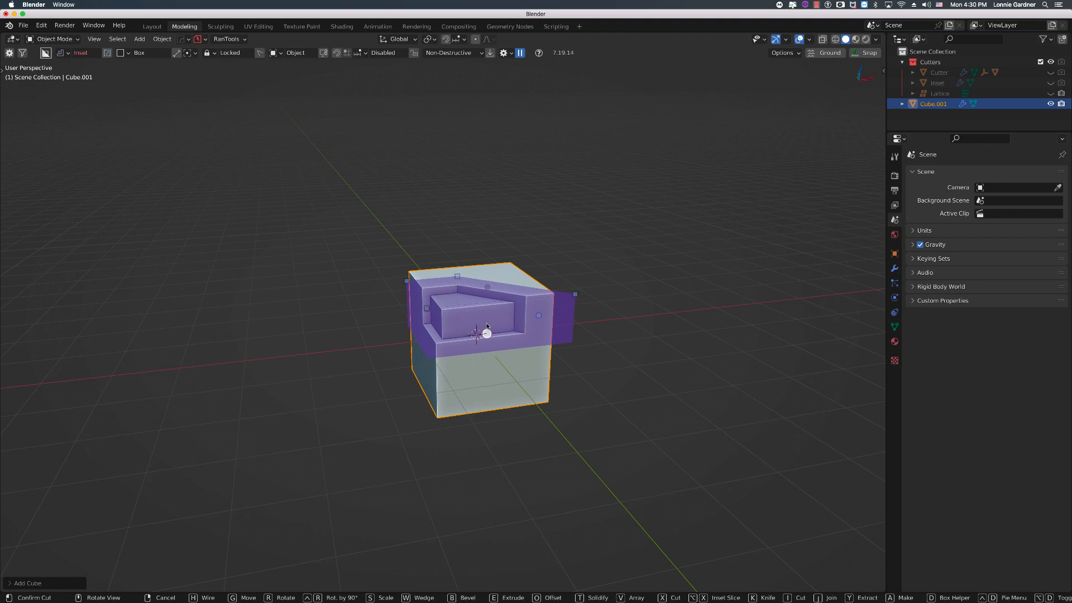
{"action": "left_click", "coordinate": [491, 290]}
{"action": "left_click", "coordinate": [505, 278]}
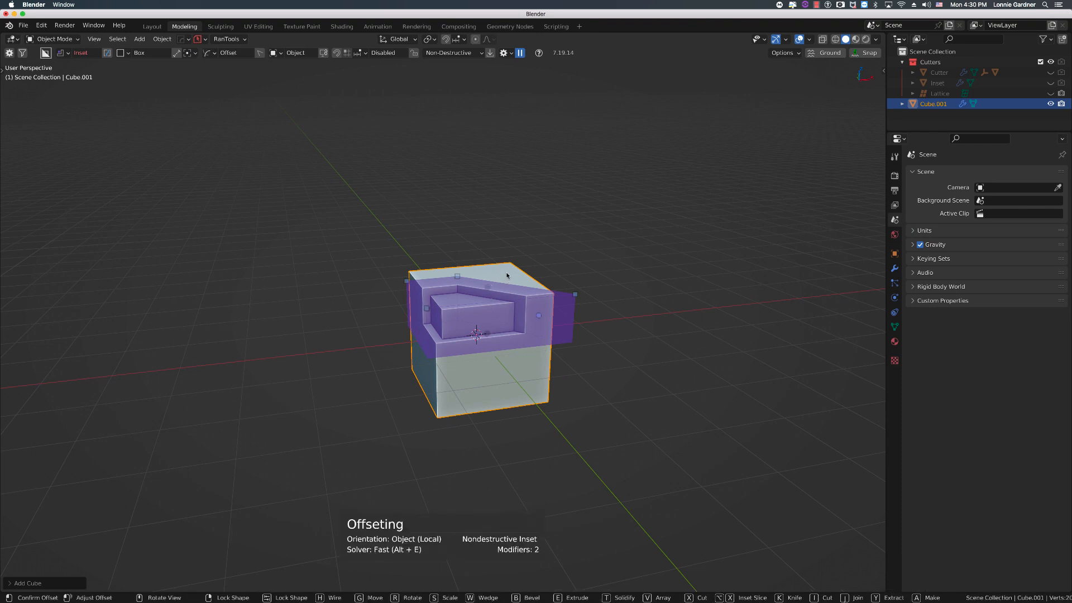
{"action": "left_click", "coordinate": [578, 234]}
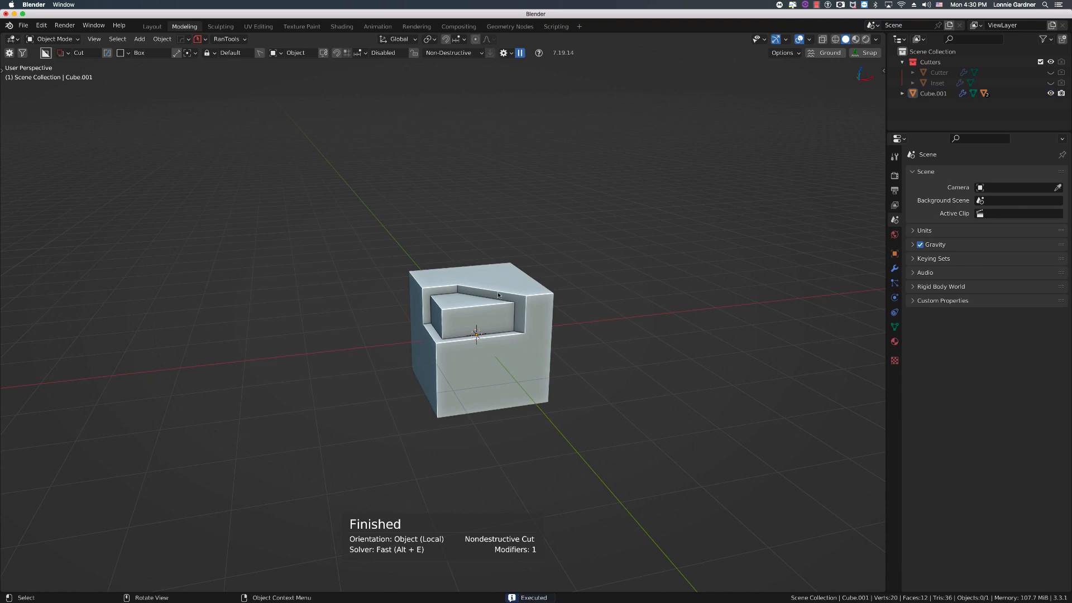
{"action": "middle_click_drag", "start_coordinate": [500, 293], "coordinate": [435, 327]}
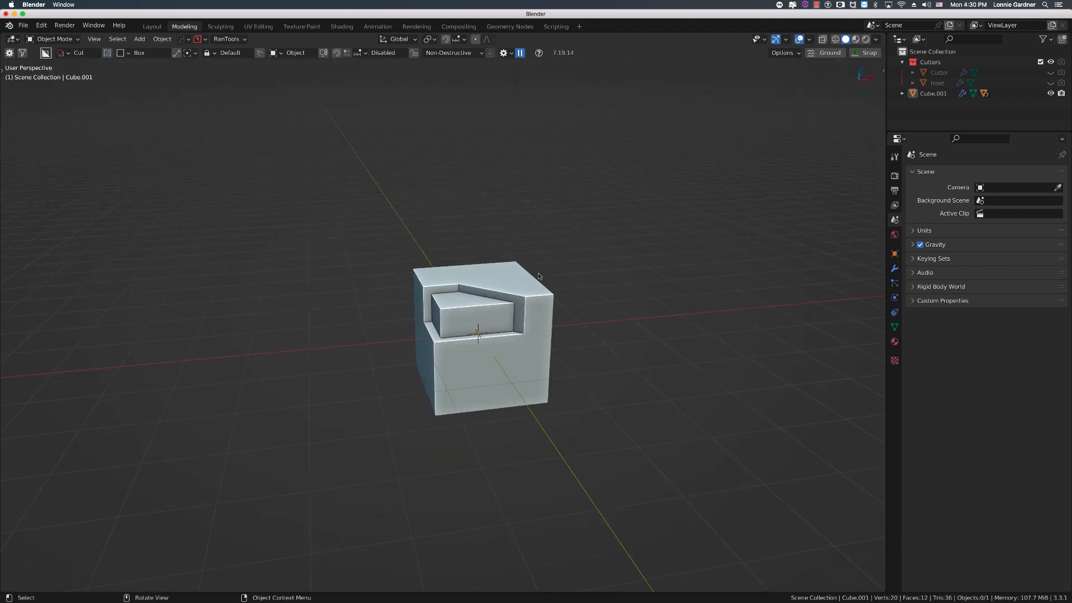
{"action": "key", "text": "ctrl+k"}
{"action": "scroll", "coordinate": [491, 301], "scroll_direction": "up", "scroll_amount": 1}
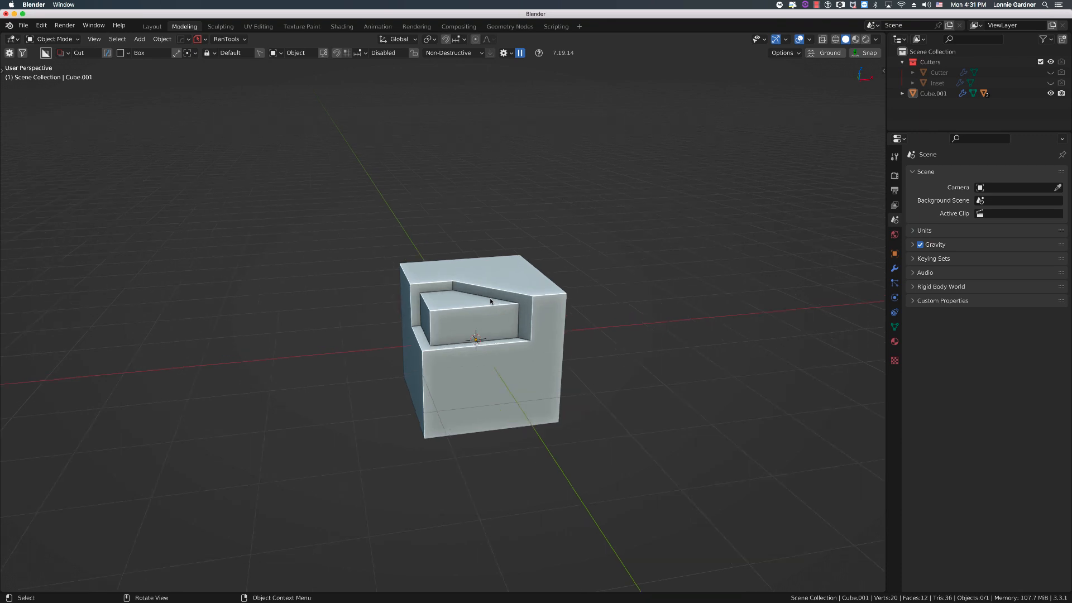
{"action": "mouse_move", "coordinate": [491, 300]}
{"action": "middle_mouse_down"}
{"action": "mouse_move", "coordinate": [485, 284]}
{"action": "mouse_move", "coordinate": [488, 293]}
{"action": "middle_mouse_up"}
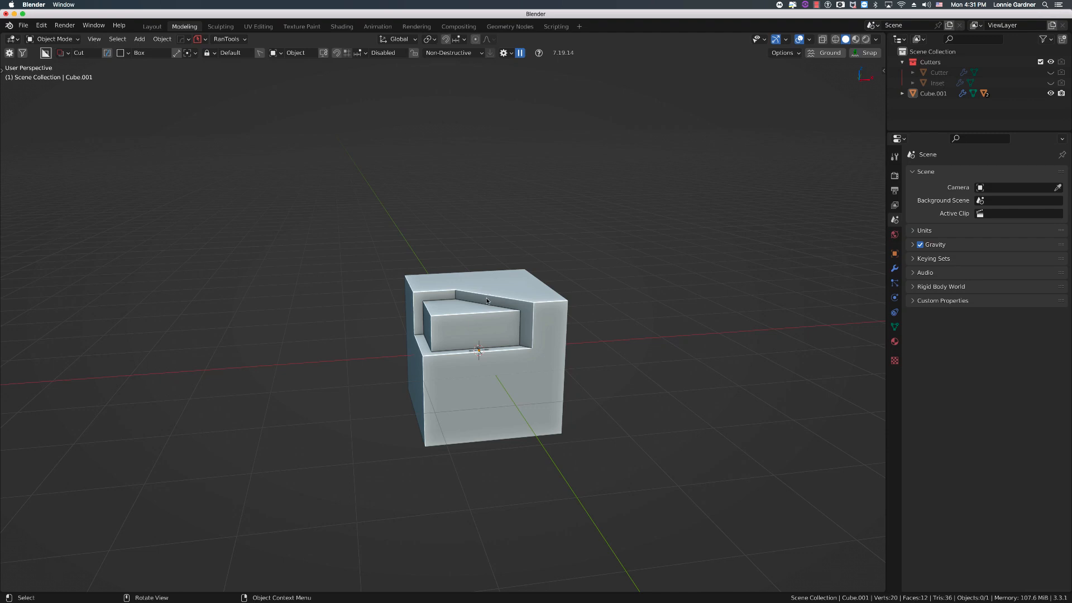
{"action": "middle_click_drag", "start_coordinate": [486, 300], "coordinate": [486, 312]}
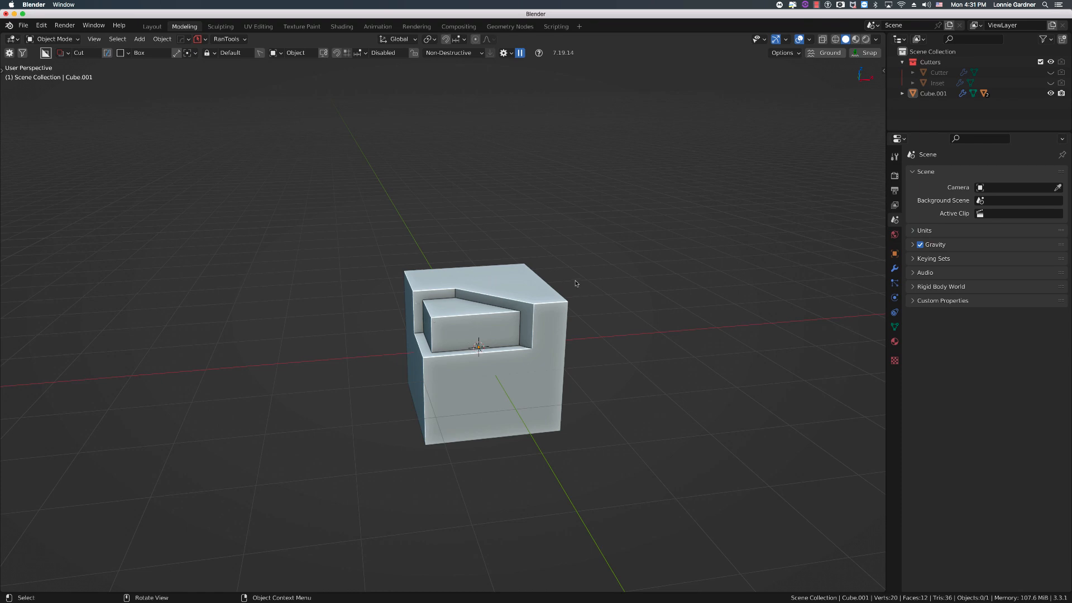
- Delete the cube together with the Cutters collection and the cutter objects inside it
{"action": "key", "text": "a"}
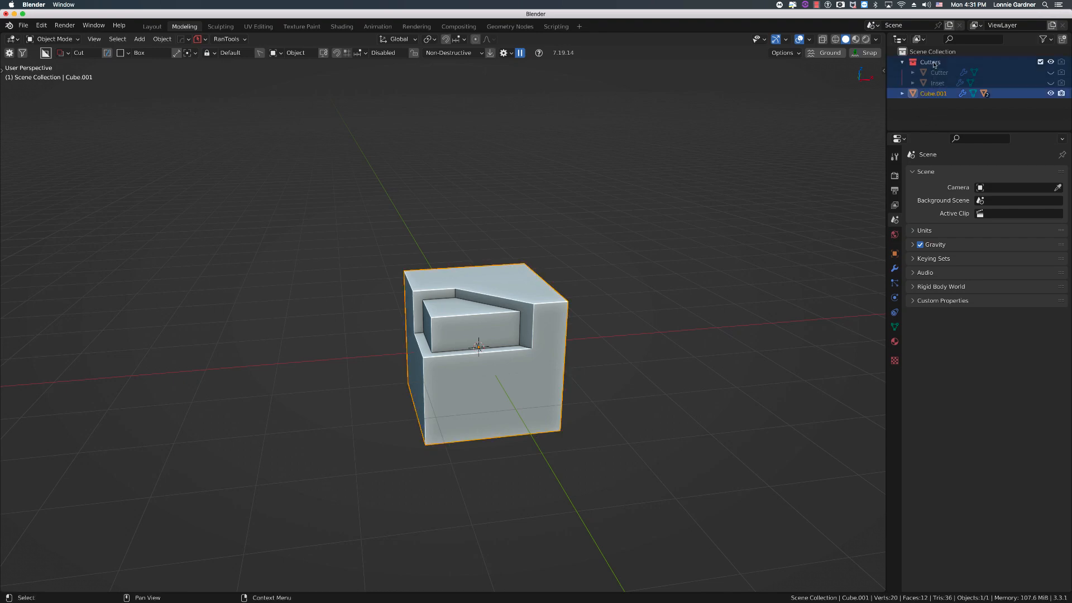
{"action": "right_click", "coordinate": [934, 65]}
{"action": "left_click", "coordinate": [915, 115]}
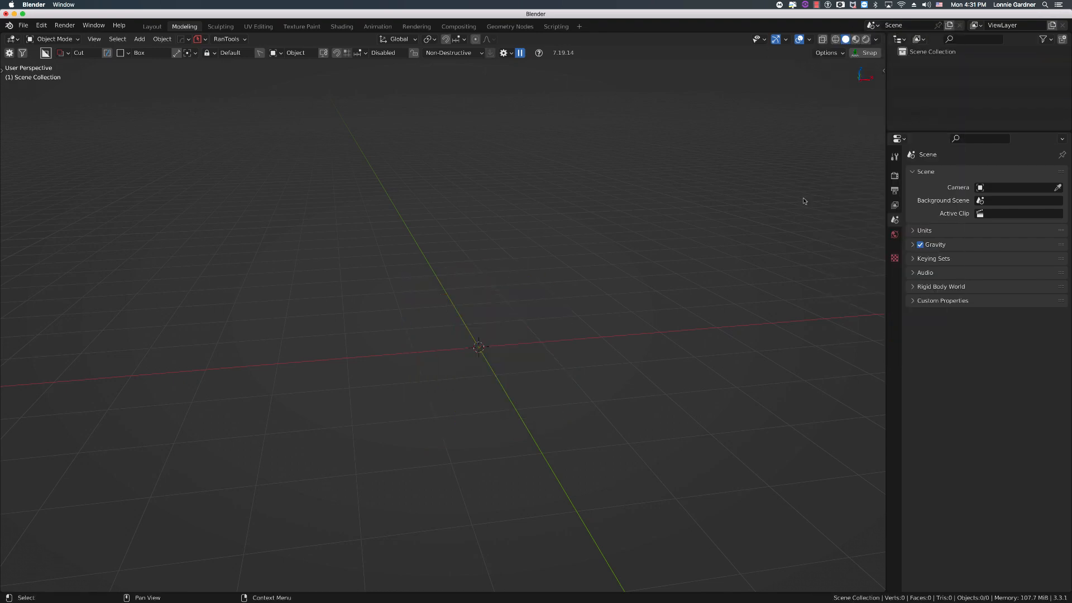
{"action": "middle_click_drag", "start_coordinate": [474, 338], "coordinate": [481, 316]}
{"action": "middle_click_drag", "start_coordinate": [488, 306], "coordinate": [487, 306]}
{"action": "middle_click_drag", "start_coordinate": [504, 304], "coordinate": [504, 303]}
{"action": "middle_click_drag", "start_coordinate": [506, 315], "coordinate": [508, 313]}
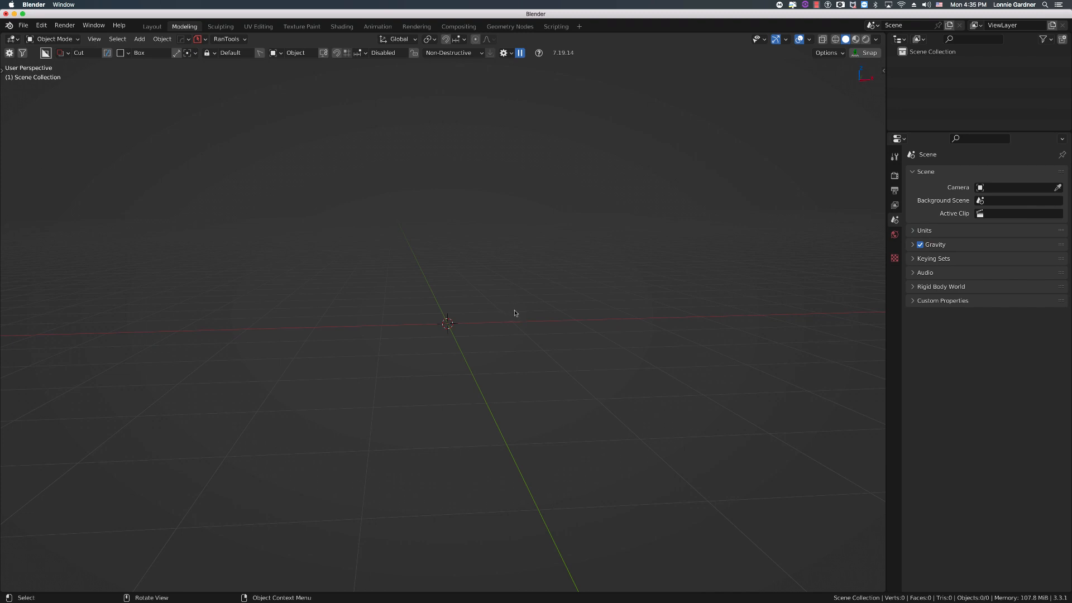